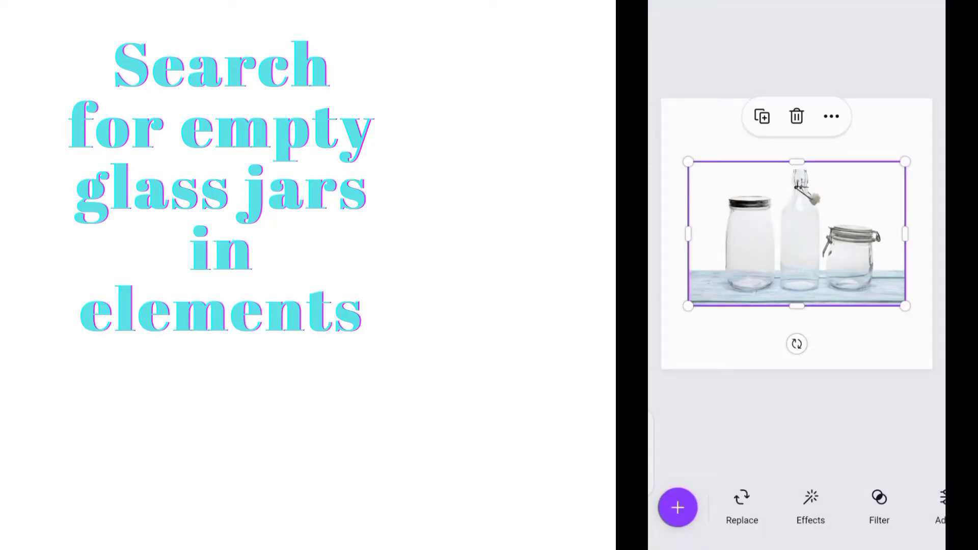
# Enlarge and reposition the glass-jars photo so it stretches across the full page width
pyautogui.moveTo(683, 311); pyautogui.dragTo(661, 322)
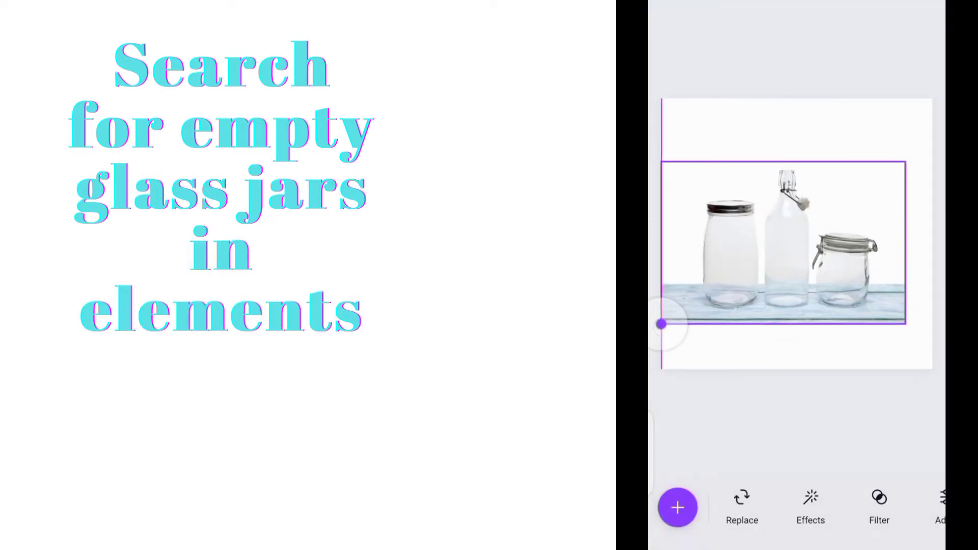
pyautogui.moveTo(834, 267); pyautogui.dragTo(833, 230)
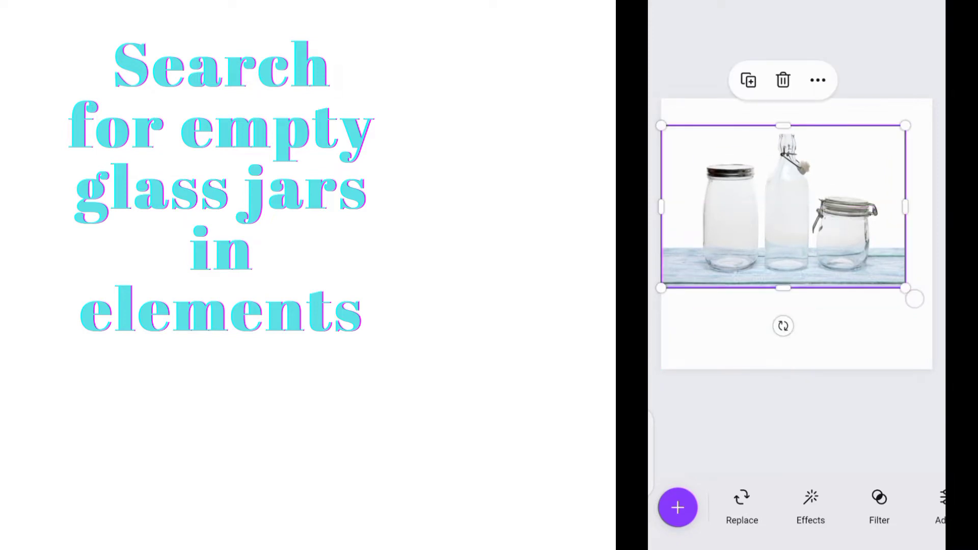
pyautogui.moveTo(914, 299); pyautogui.dragTo(941, 312)
pyautogui.moveTo(795, 263); pyautogui.dragTo(787, 303)
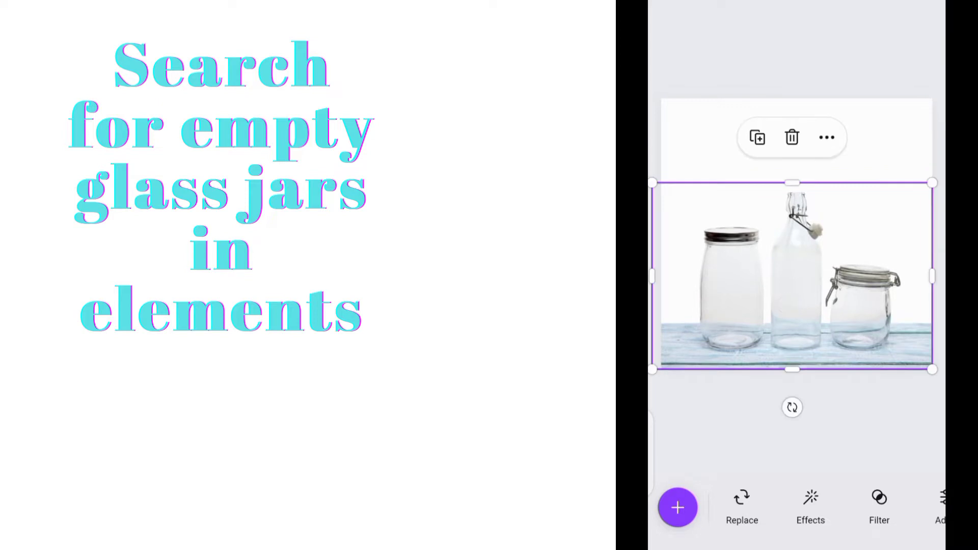
pyautogui.click(813, 436)
pyautogui.click(792, 275)
pyautogui.moveTo(931, 182); pyautogui.dragTo(943, 168)
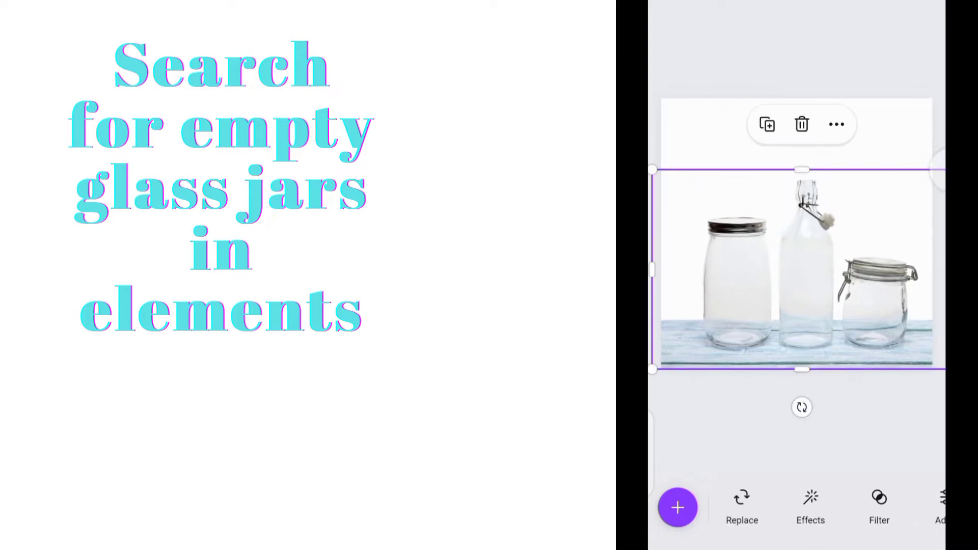
pyautogui.moveTo(786, 264); pyautogui.dragTo(809, 257)
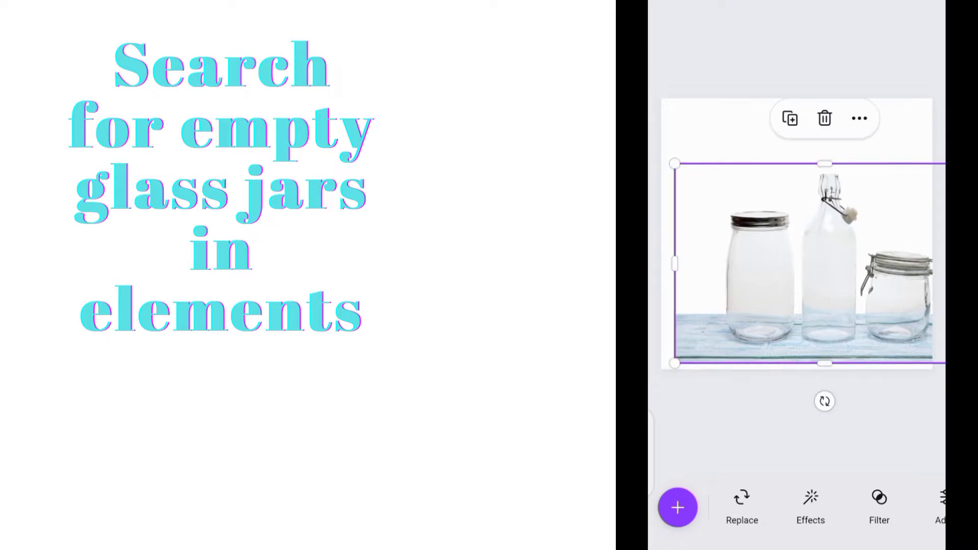
pyautogui.moveTo(670, 167); pyautogui.dragTo(655, 151)
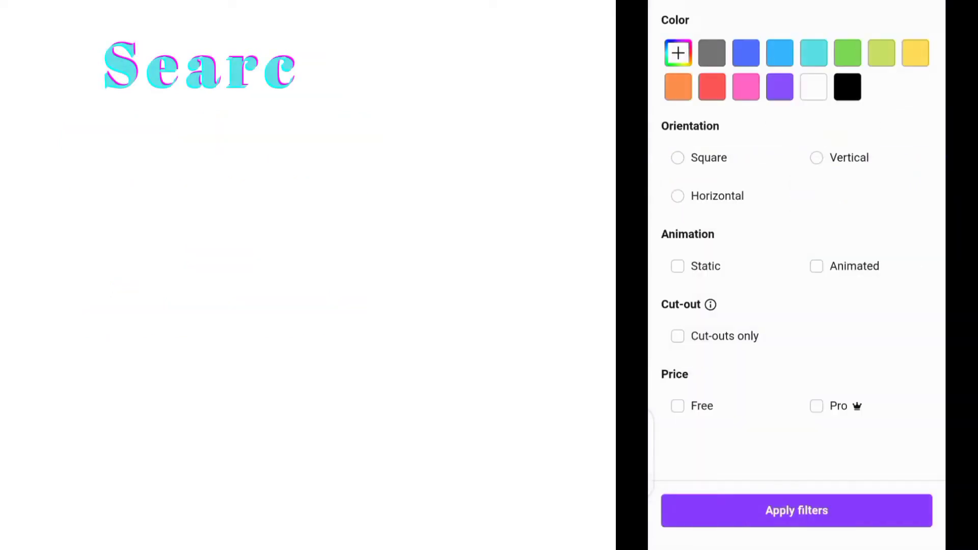
# Limit the 'girl jumping' results to cut-outs only and add the jumping figure
pyautogui.click(677, 336)
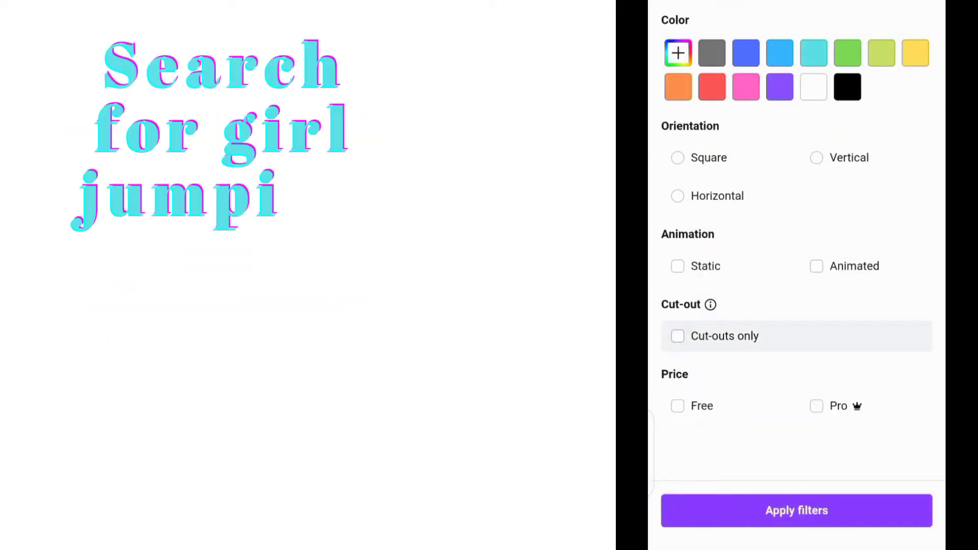
pyautogui.click(823, 511)
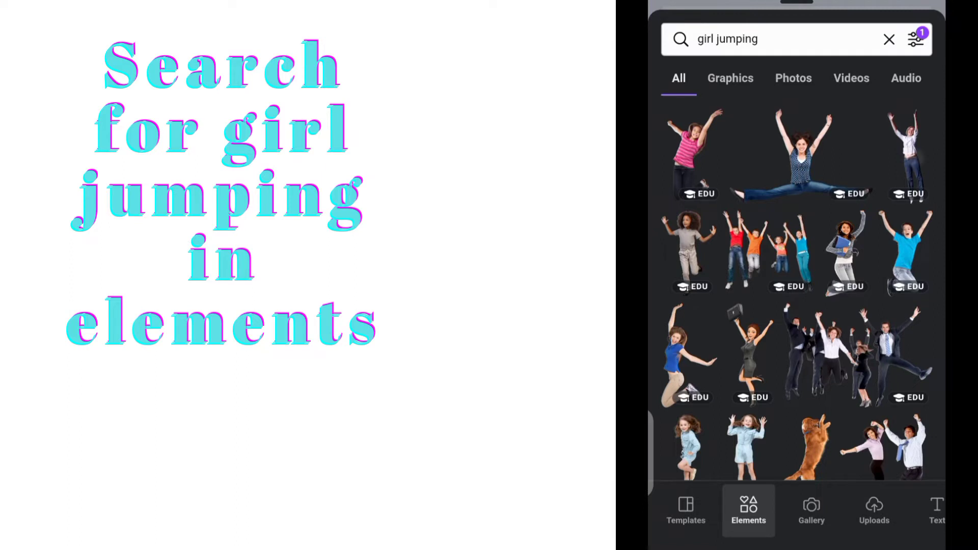
pyautogui.click(906, 153)
# Shrink the jumping figure and fit it snugly inside the tall middle bottle
pyautogui.moveTo(839, 124); pyautogui.dragTo(805, 211)
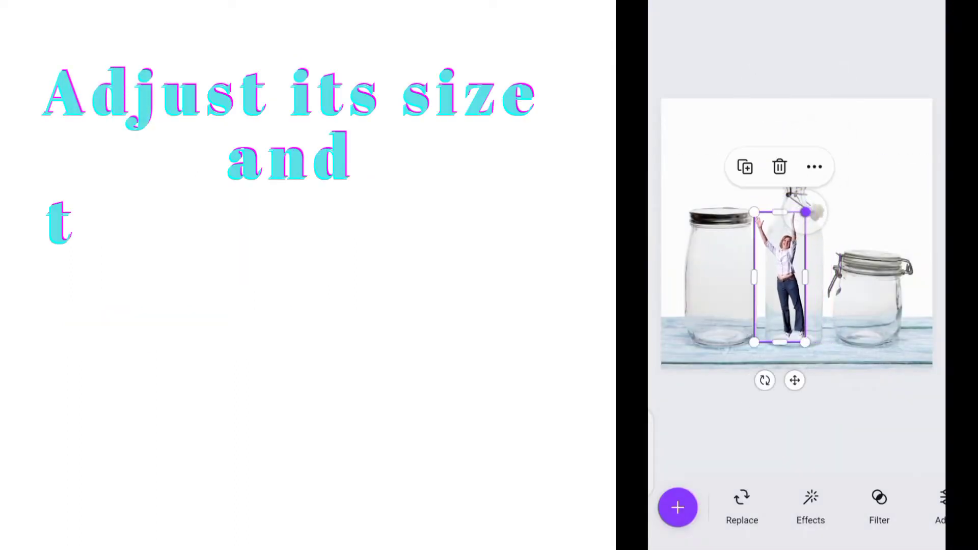
pyautogui.moveTo(795, 380)
pyautogui.mouseDown()
pyautogui.moveTo(799, 387)
pyautogui.moveTo(755, 377)
pyautogui.moveTo(798, 386)
pyautogui.mouseUp()
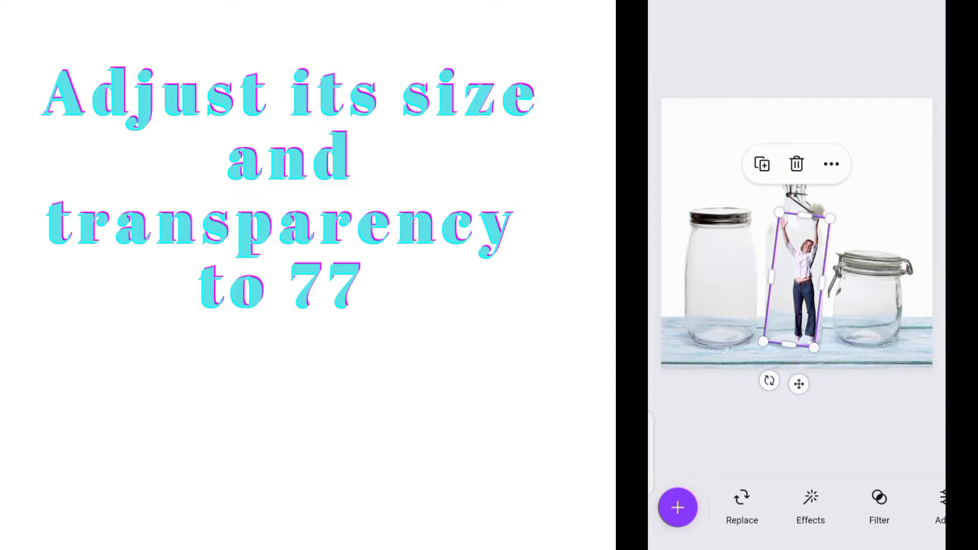
pyautogui.moveTo(779, 212); pyautogui.dragTo(782, 225)
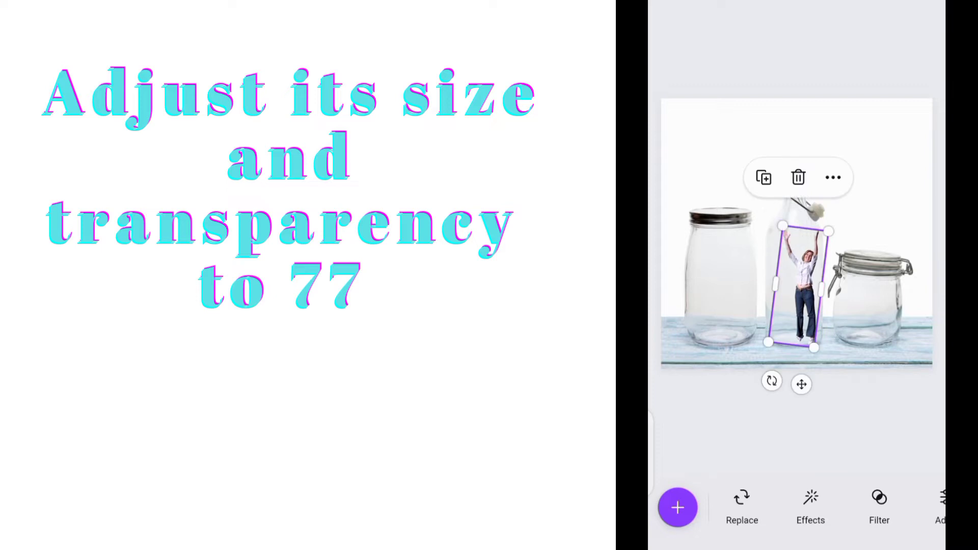
pyautogui.moveTo(802, 385); pyautogui.dragTo(792, 385)
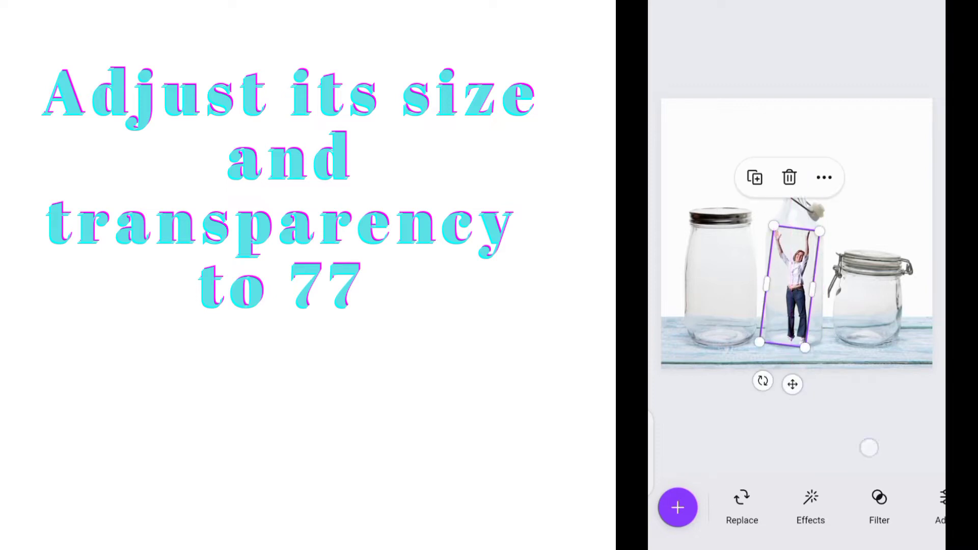
pyautogui.click(869, 447)
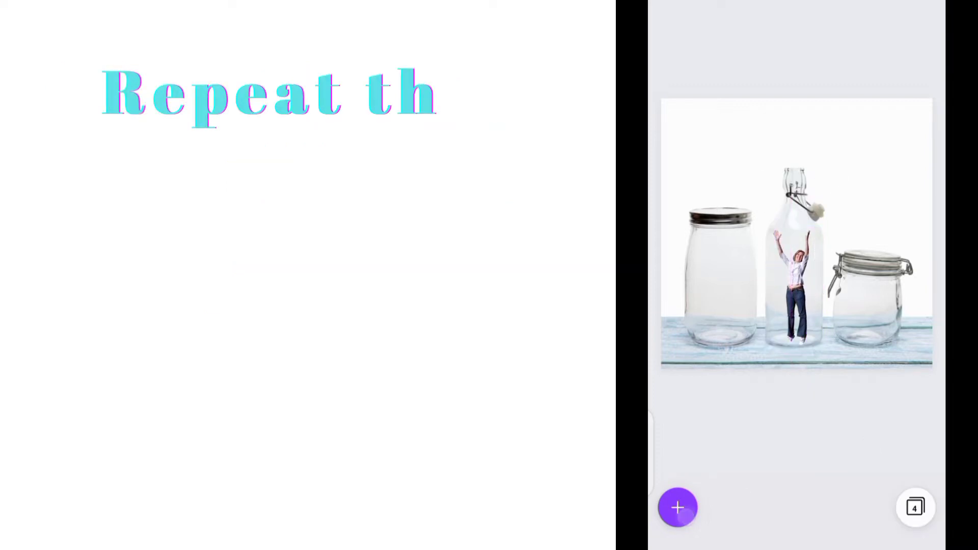
# Add a jumping man cut-out from the 'girl jumping' results and shrink him into the left jar
pyautogui.click(678, 509)
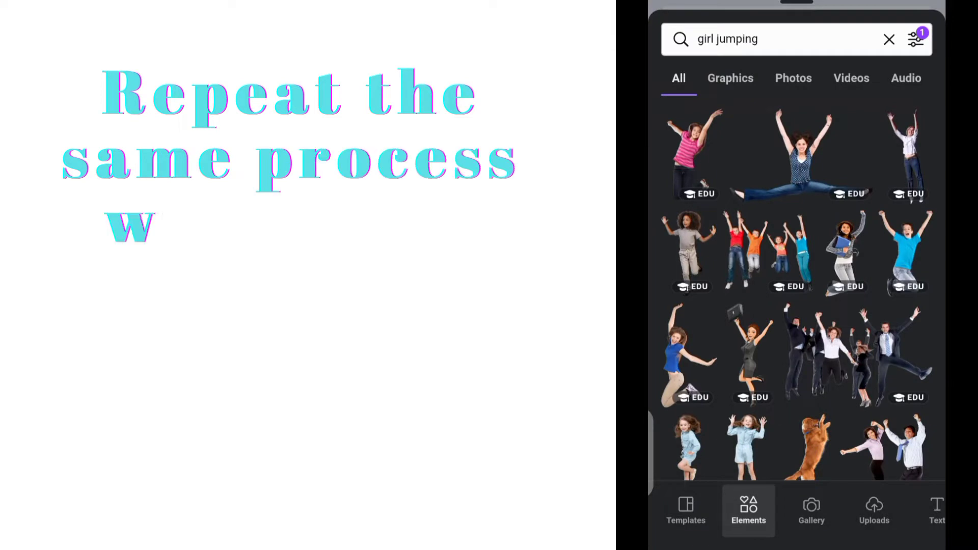
pyautogui.scroll(-2, 796, 289)
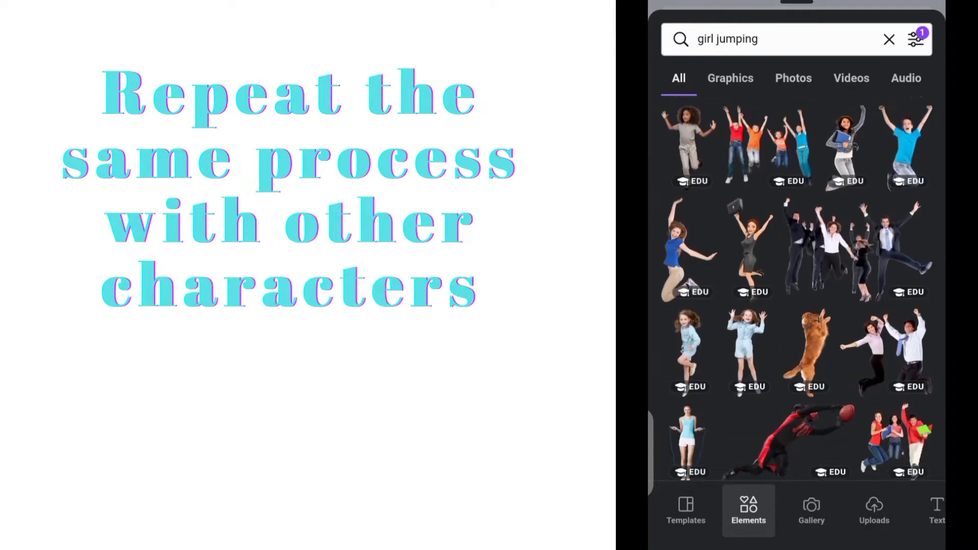
pyautogui.click(884, 360)
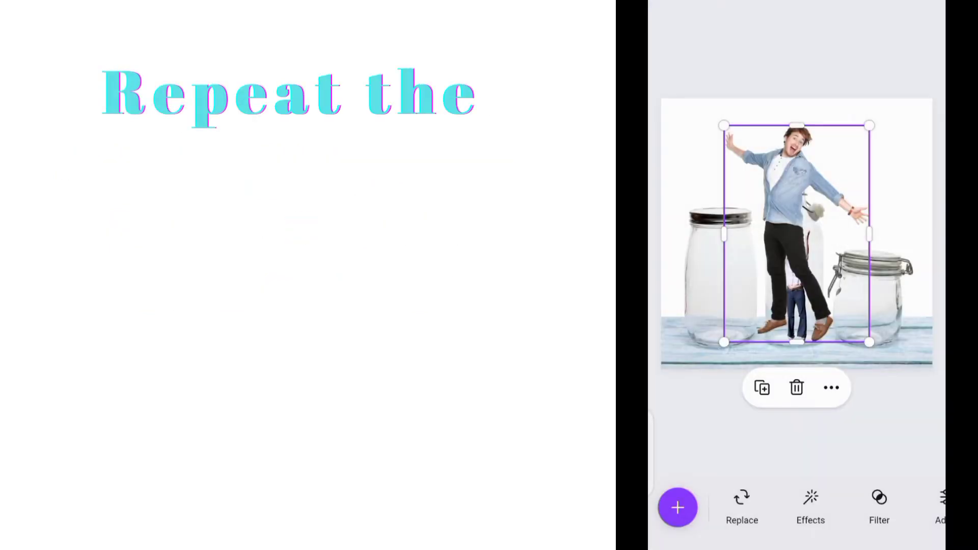
pyautogui.moveTo(865, 132)
pyautogui.mouseDown()
pyautogui.moveTo(797, 245)
pyautogui.moveTo(792, 224)
pyautogui.moveTo(777, 263)
pyautogui.mouseUp()
pyautogui.moveTo(750, 302); pyautogui.dragTo(722, 302)
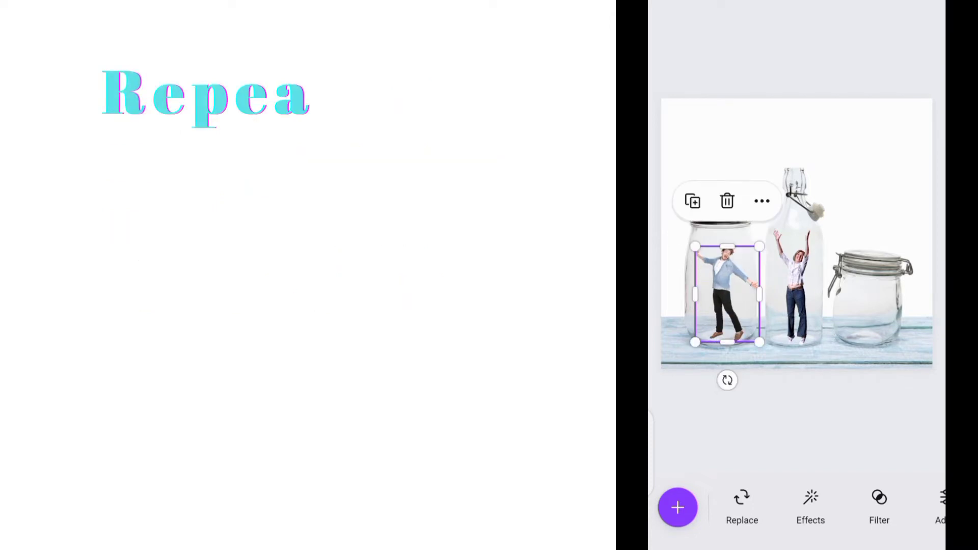
pyautogui.moveTo(717, 296); pyautogui.dragTo(717, 296)
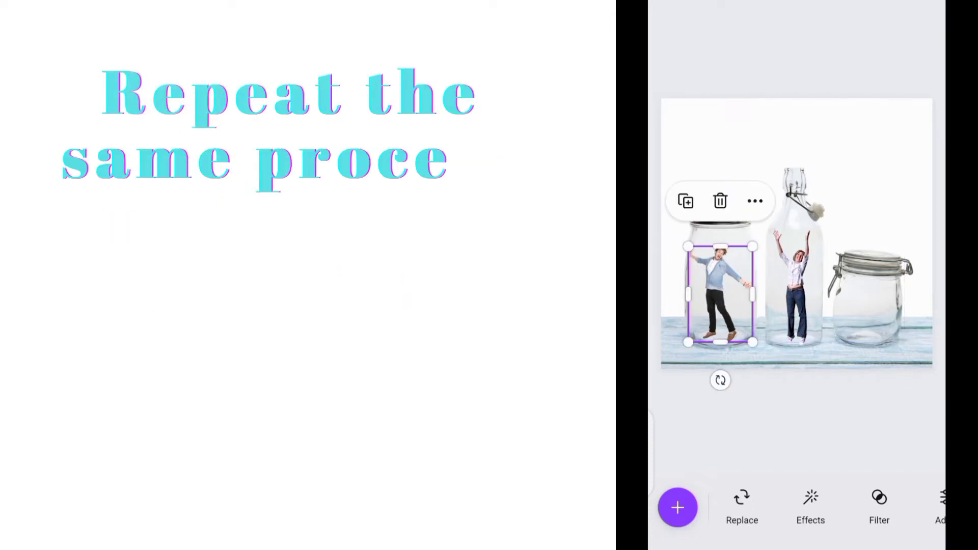
pyautogui.click(807, 445)
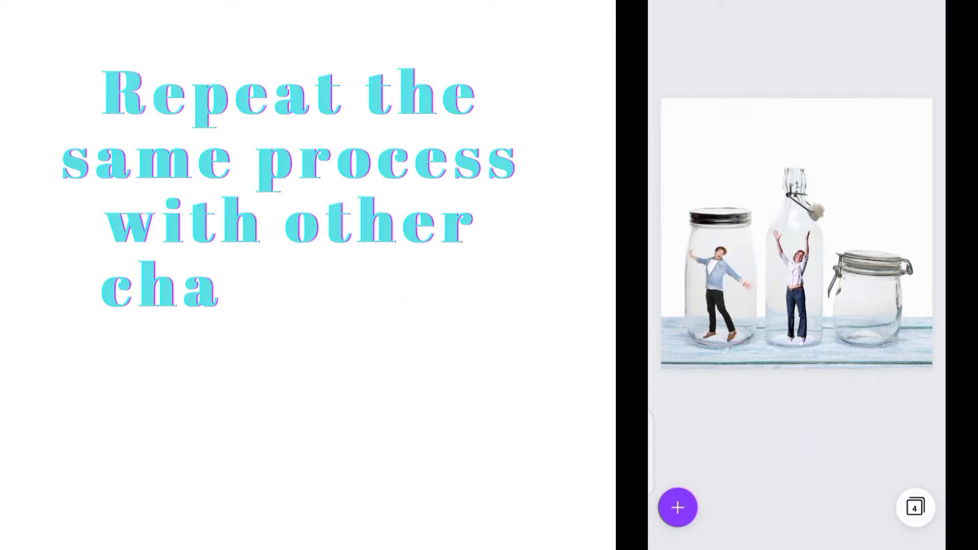
pyautogui.click(719, 293)
# Mirror the man in the left jar with Flip horizontal
pyautogui.moveTo(876, 507); pyautogui.dragTo(713, 506)
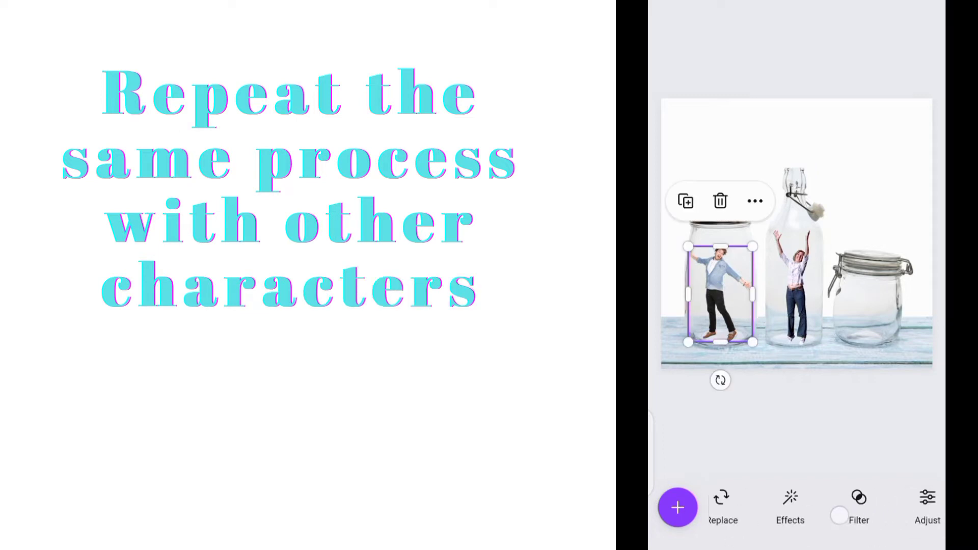
pyautogui.click(882, 504)
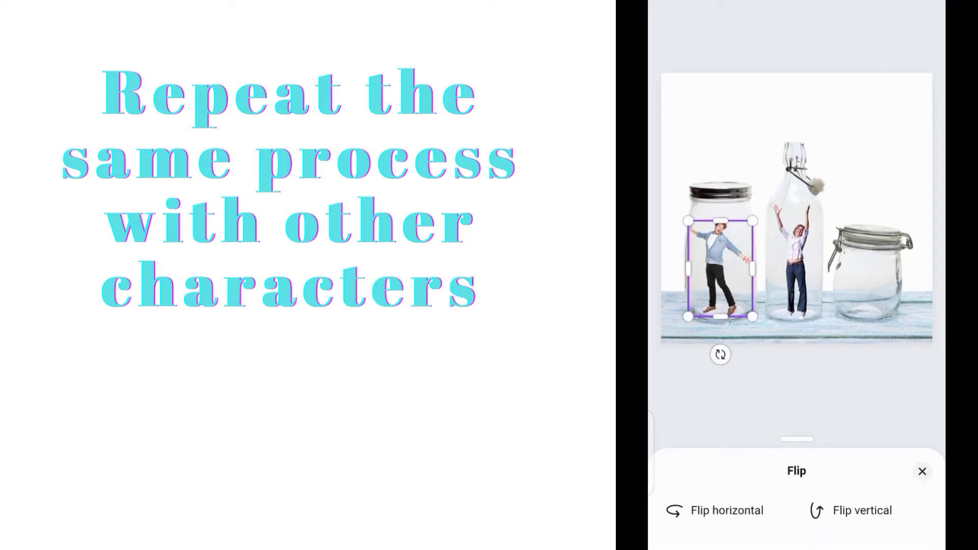
pyautogui.click(747, 515)
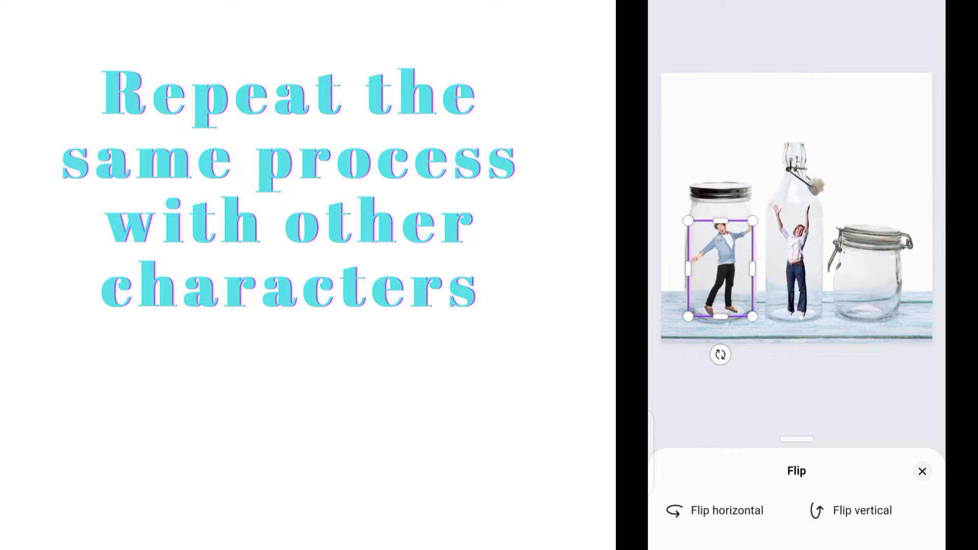
pyautogui.click(836, 408)
pyautogui.click(809, 428)
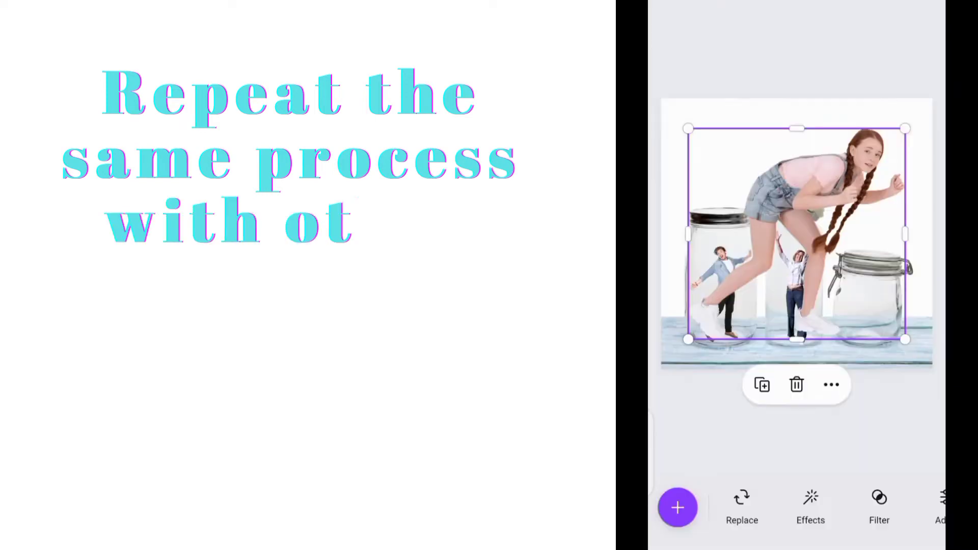
# Shrink the braided-hair girl and fit her inside the small right-hand jar
pyautogui.moveTo(904, 128); pyautogui.dragTo(742, 286)
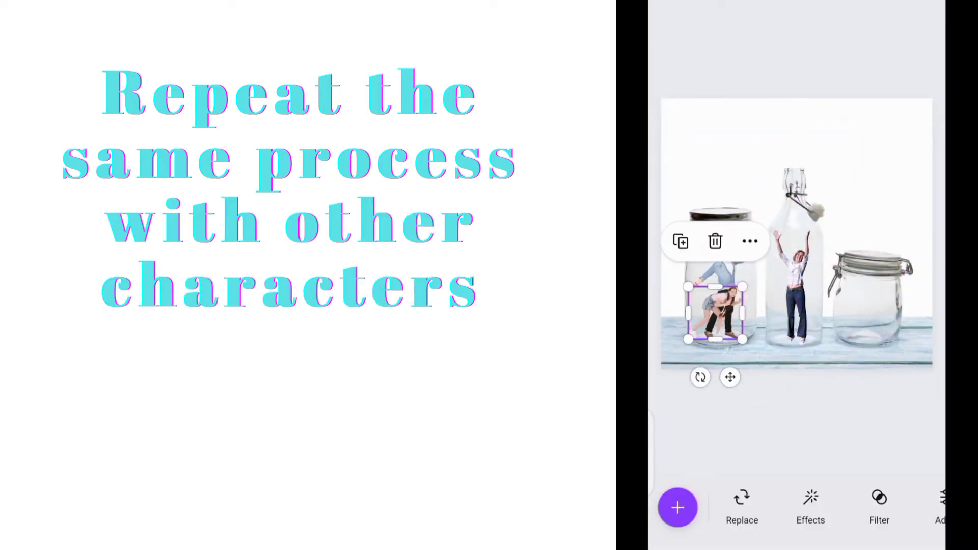
pyautogui.moveTo(730, 377); pyautogui.dragTo(884, 379)
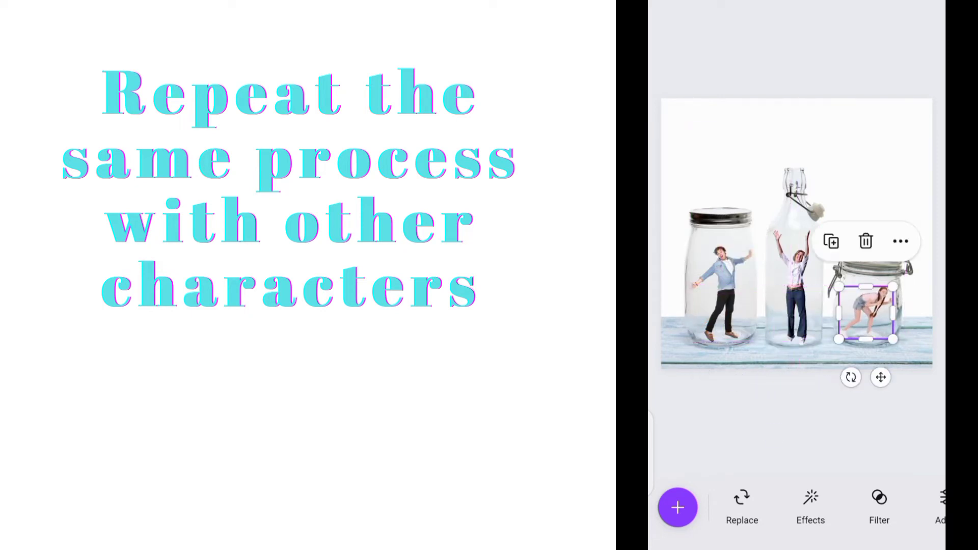
pyautogui.click(774, 434)
pyautogui.click(872, 314)
pyautogui.moveTo(895, 282); pyautogui.dragTo(900, 279)
pyautogui.click(801, 439)
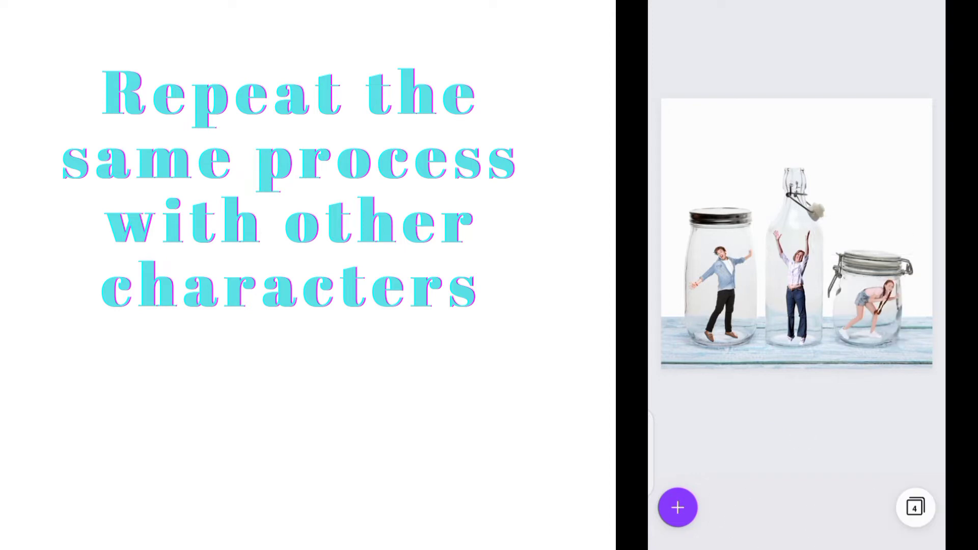
pyautogui.click(720, 293)
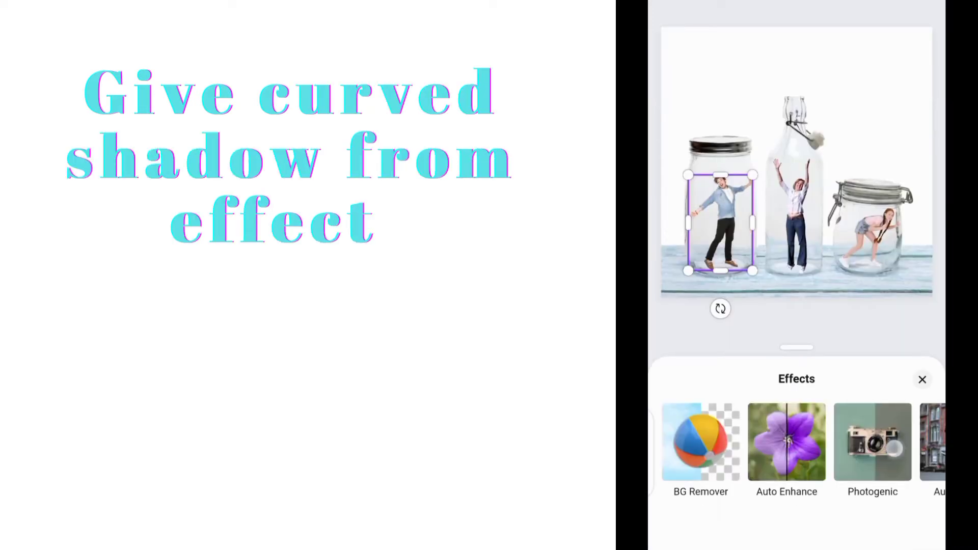
# Apply a Curved shadow to the left-jar man: curve 20, offset 4, transparency 33, blur 8
pyautogui.hscroll(5, 797, 441)
pyautogui.hscroll(3, 796, 442)
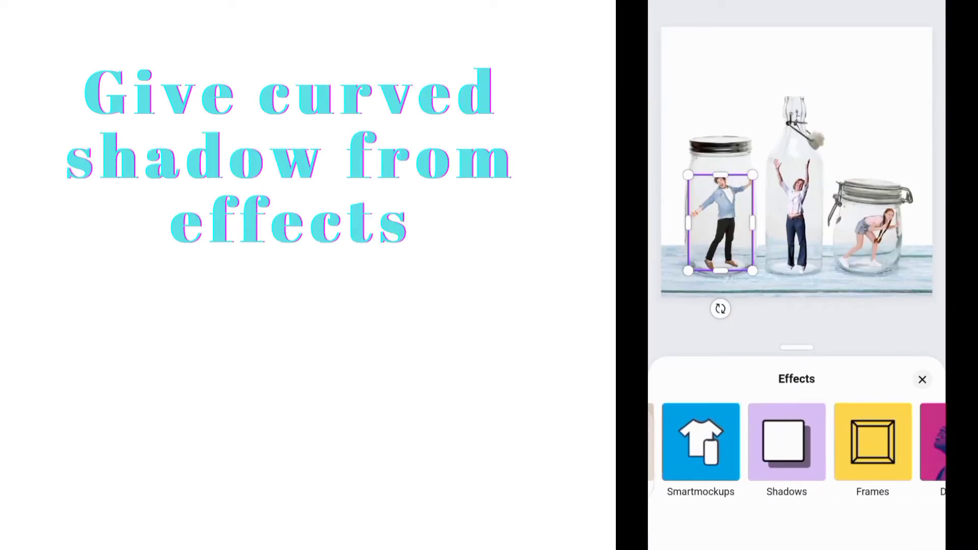
pyautogui.click(786, 442)
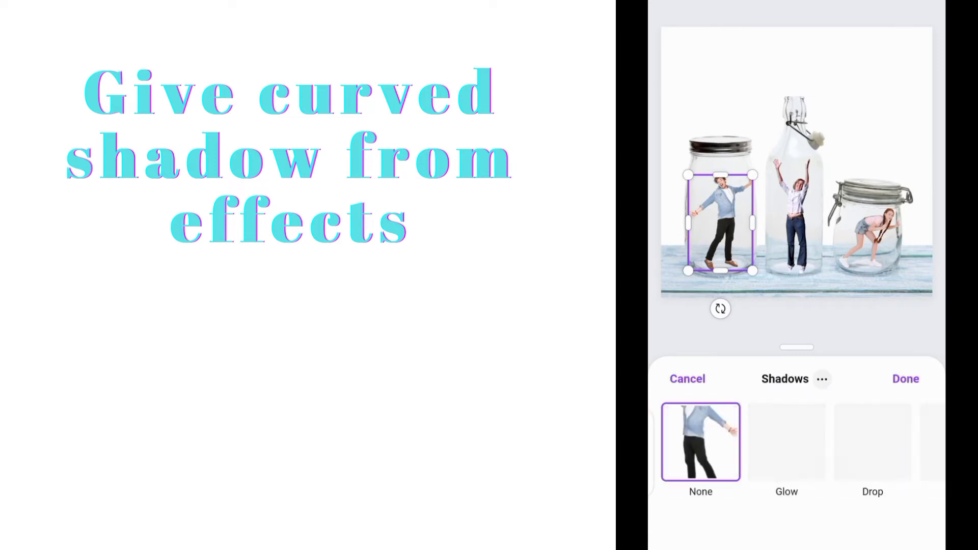
pyautogui.hscroll(2, 797, 441)
pyautogui.hscroll(2, 797, 442)
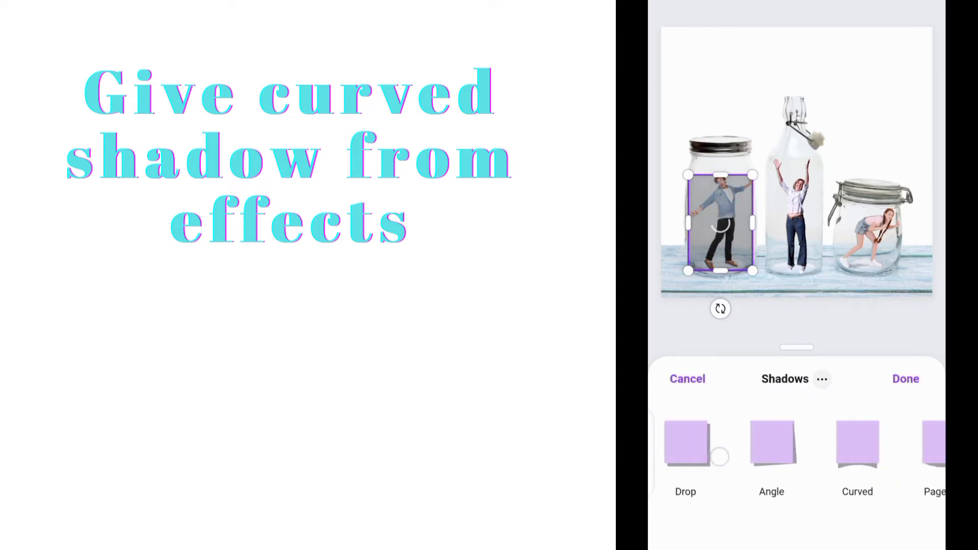
pyautogui.hscroll(2, 796, 442)
pyautogui.click(786, 442)
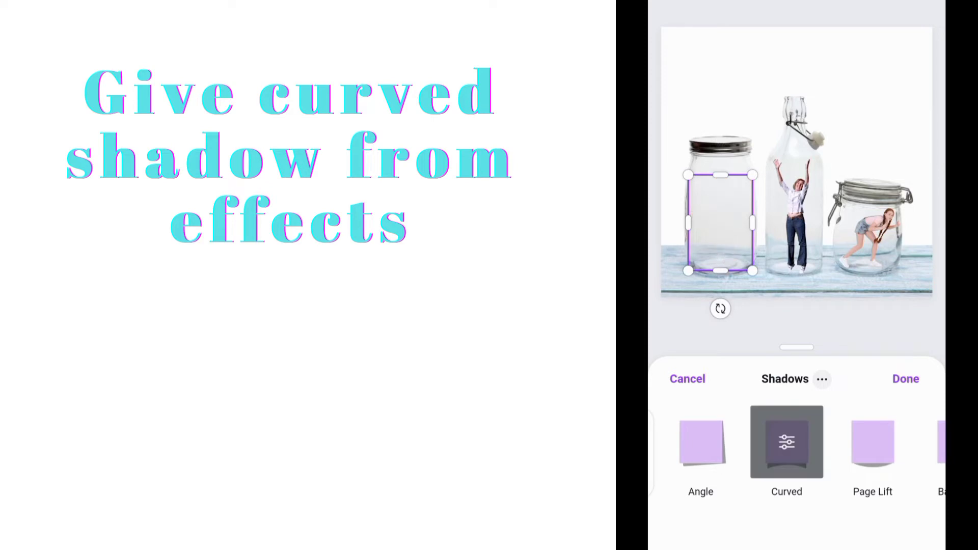
pyautogui.click(787, 441)
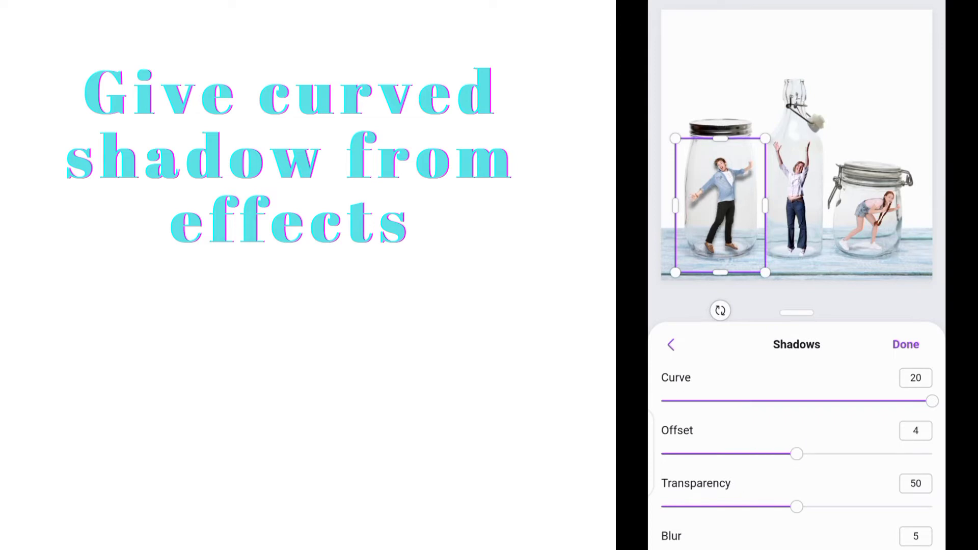
pyautogui.scroll(-3, 797, 459)
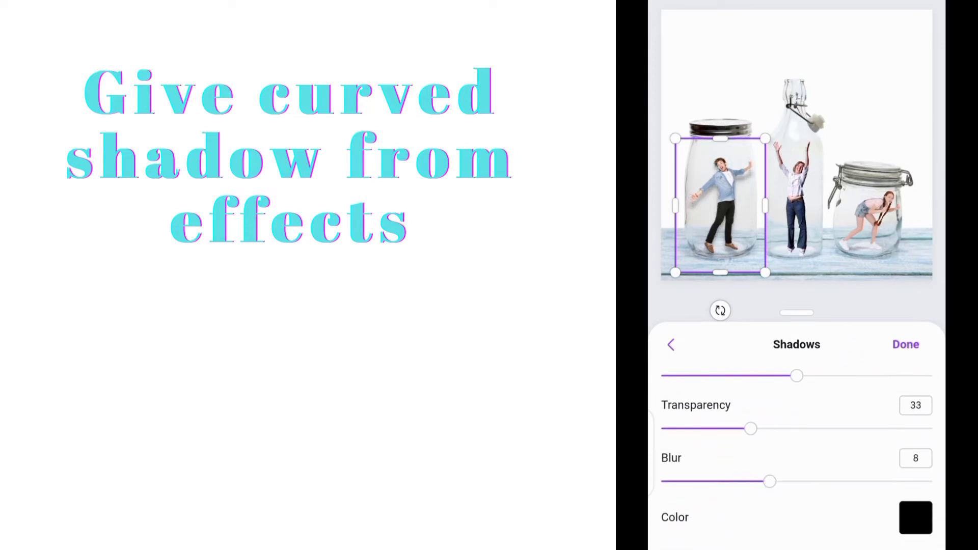
pyautogui.click(899, 351)
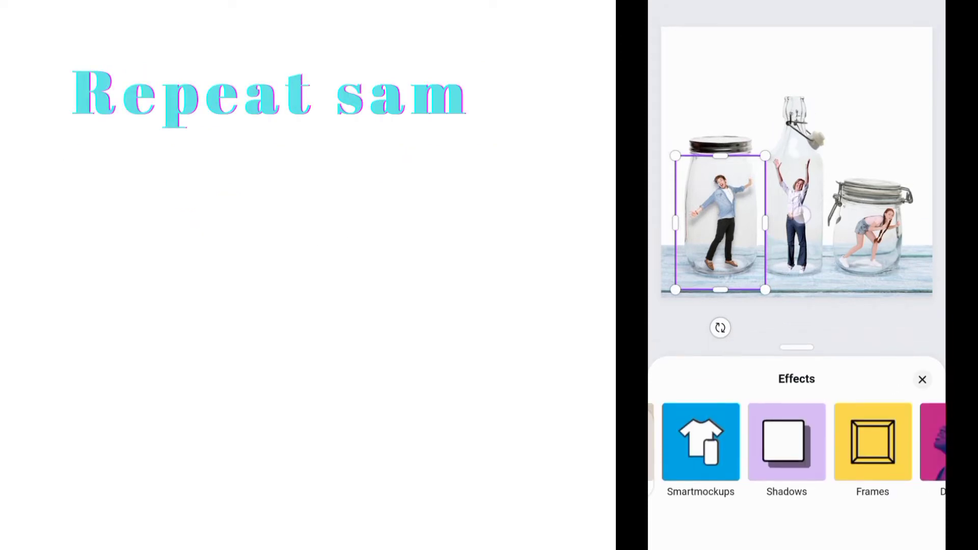
# Select the figure in the middle bottle to give it a shadow
pyautogui.click(792, 214)
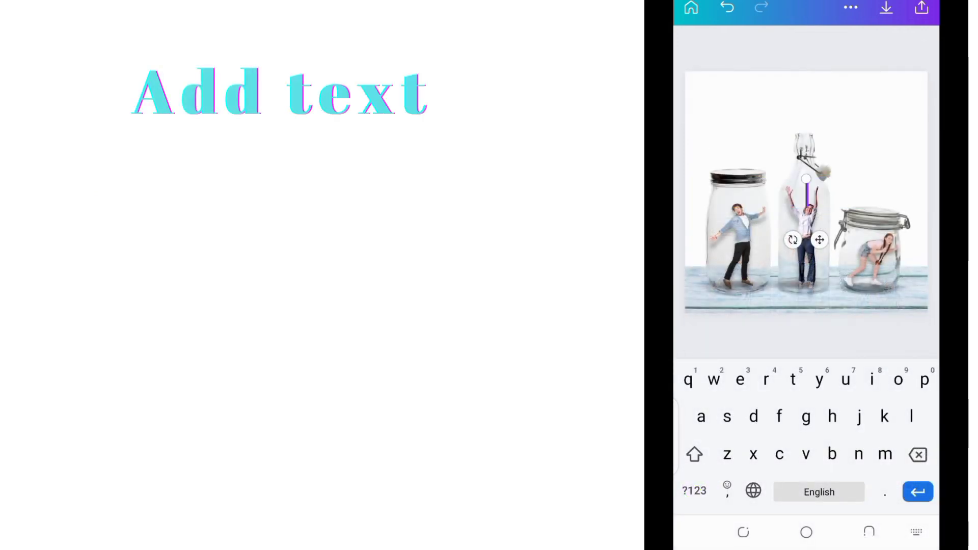
# Enter the title 'People trapped in Glass jars', set it in Abril Fatface, and enlarge it
pyautogui.write('Peop')
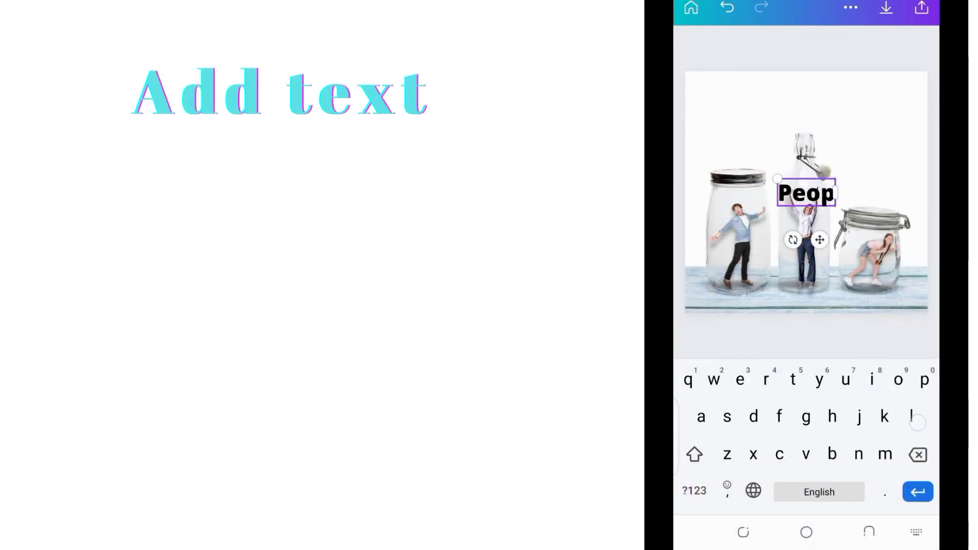
pyautogui.write('le tra')
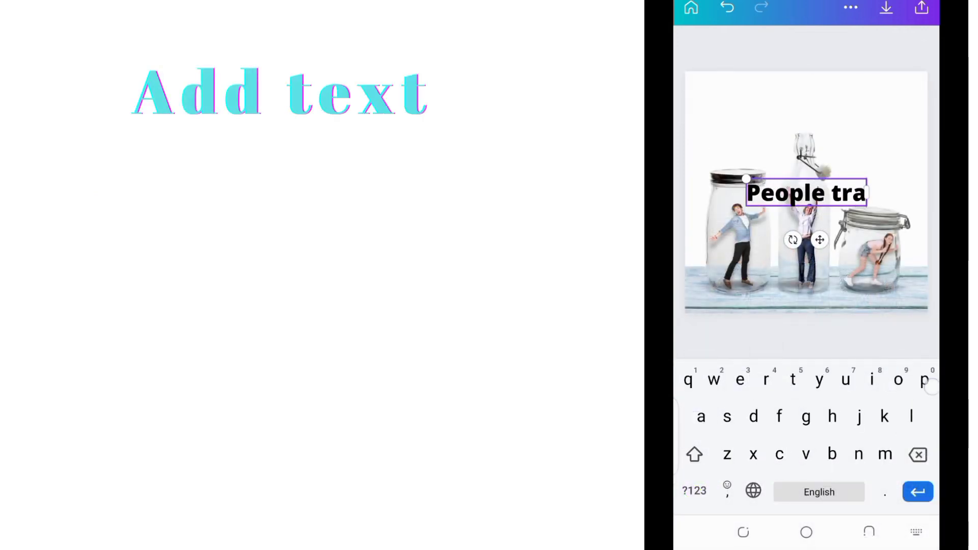
pyautogui.write('pped in')
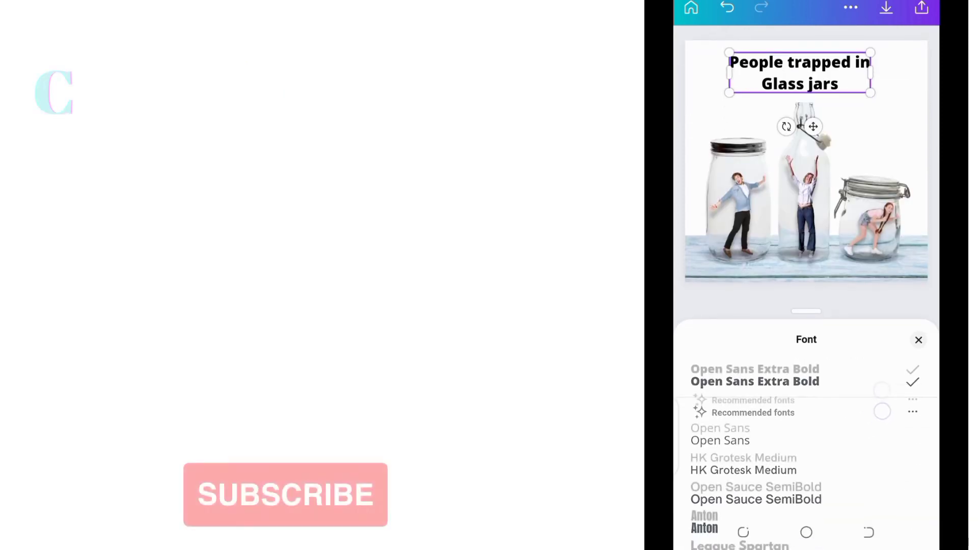
pyautogui.scroll(-3, 873, 384)
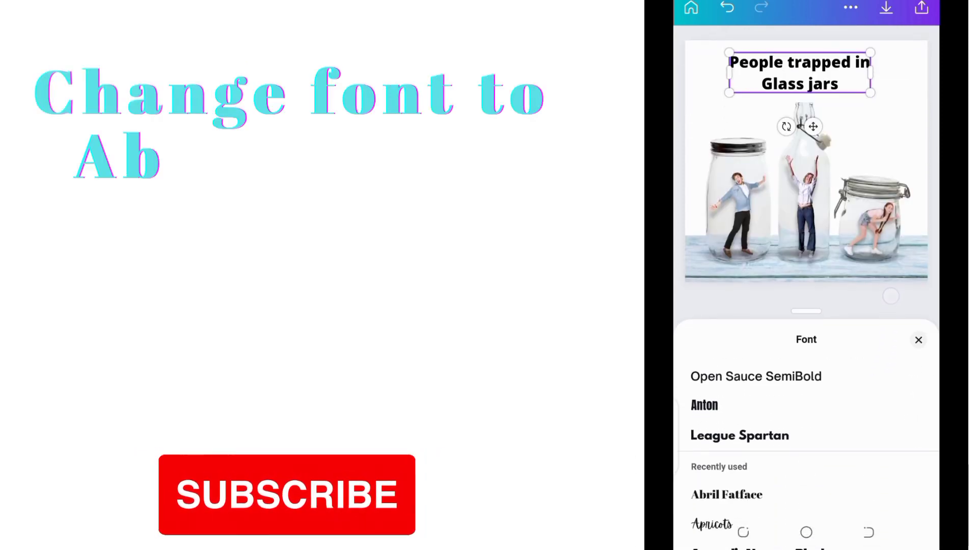
pyautogui.click(727, 497)
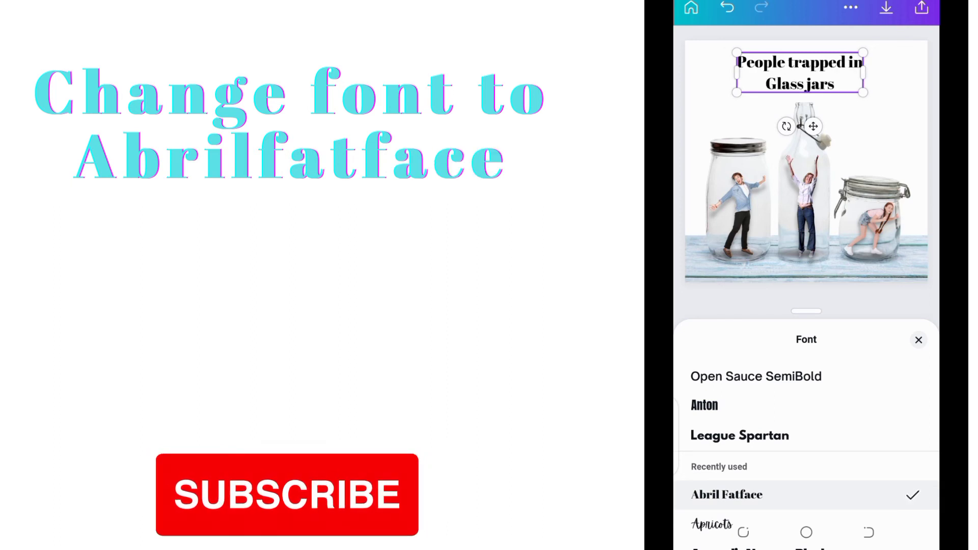
pyautogui.click(919, 340)
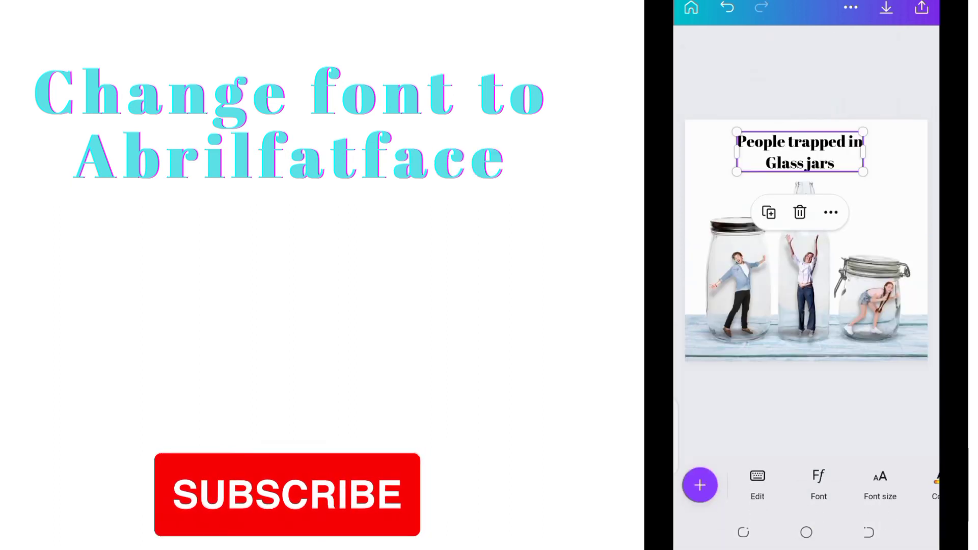
pyautogui.moveTo(867, 178); pyautogui.dragTo(886, 181)
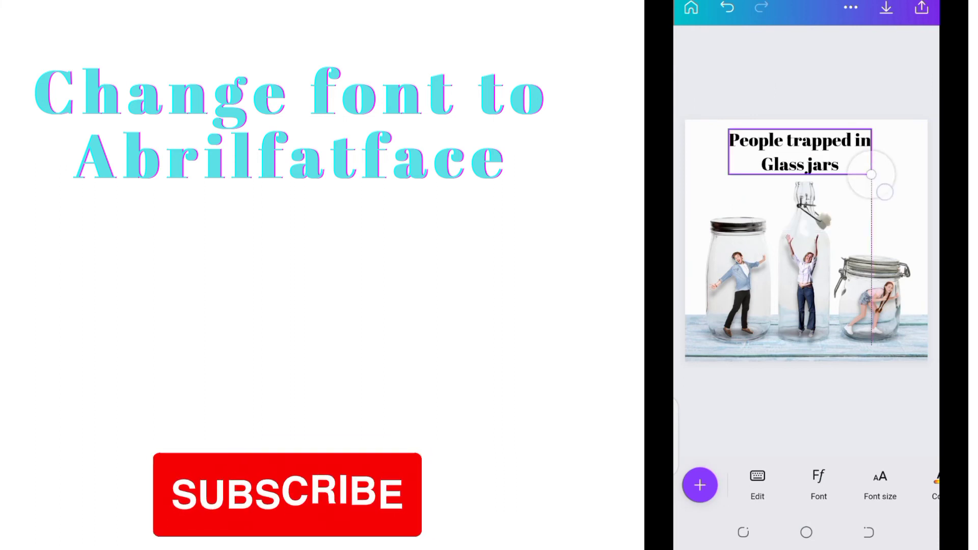
pyautogui.moveTo(897, 483); pyautogui.dragTo(785, 484)
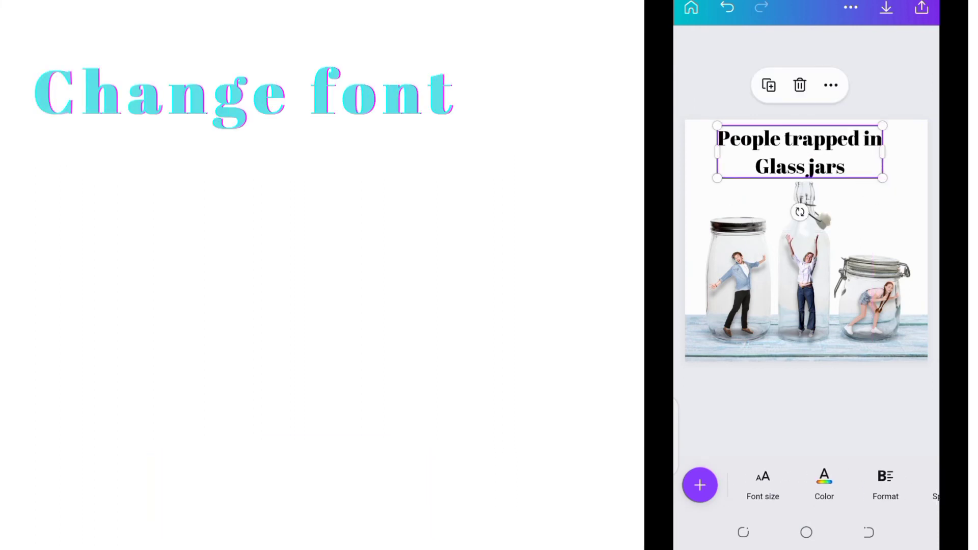
# Set the title's line spacing to 1.14 and deselect it
pyautogui.moveTo(866, 484); pyautogui.dragTo(794, 484)
pyautogui.click(879, 484)
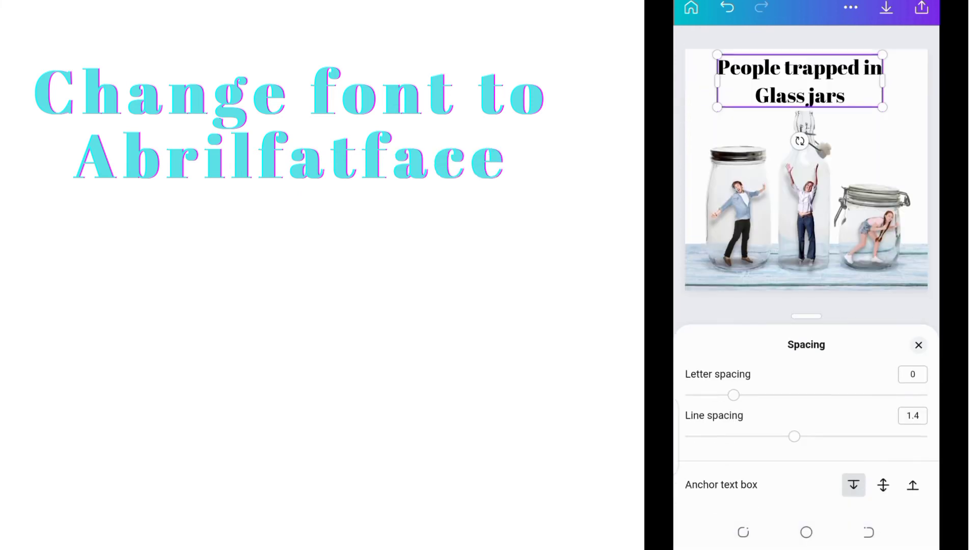
pyautogui.moveTo(786, 436); pyautogui.dragTo(762, 435)
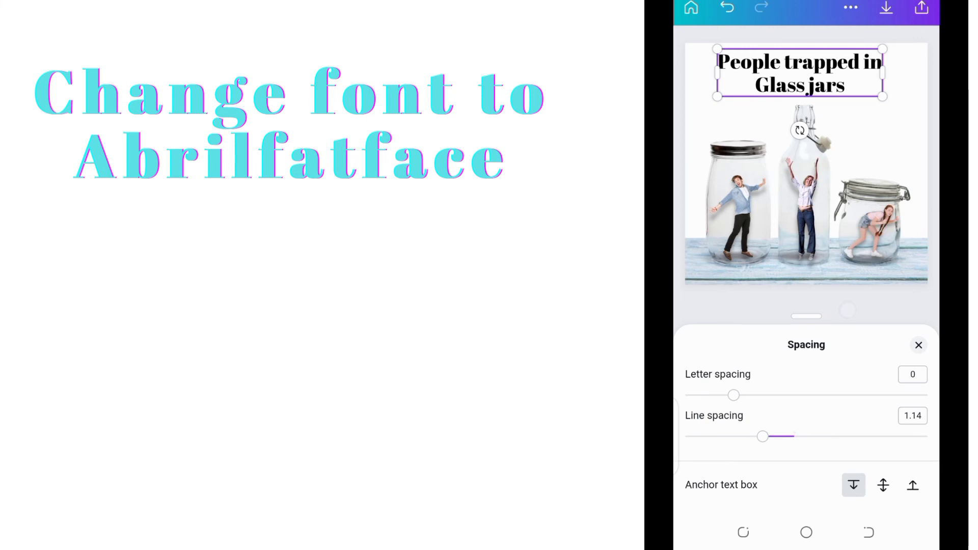
pyautogui.click(918, 345)
pyautogui.click(848, 414)
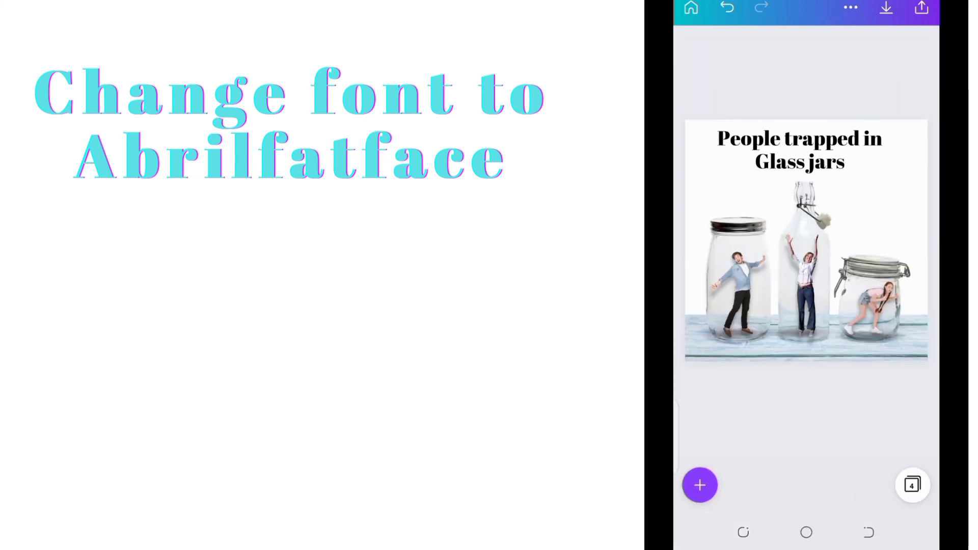
pyautogui.click(800, 149)
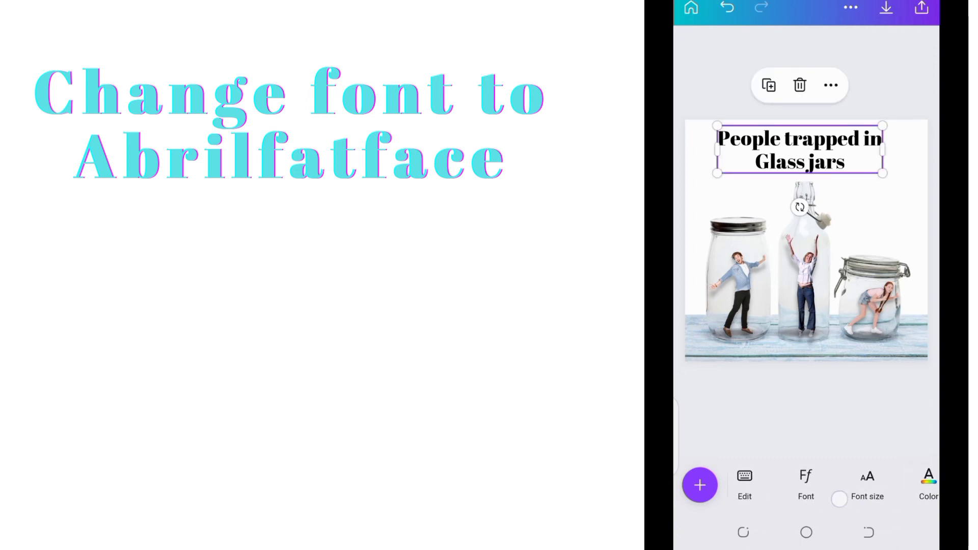
pyautogui.moveTo(835, 497); pyautogui.dragTo(778, 497)
pyautogui.click(885, 485)
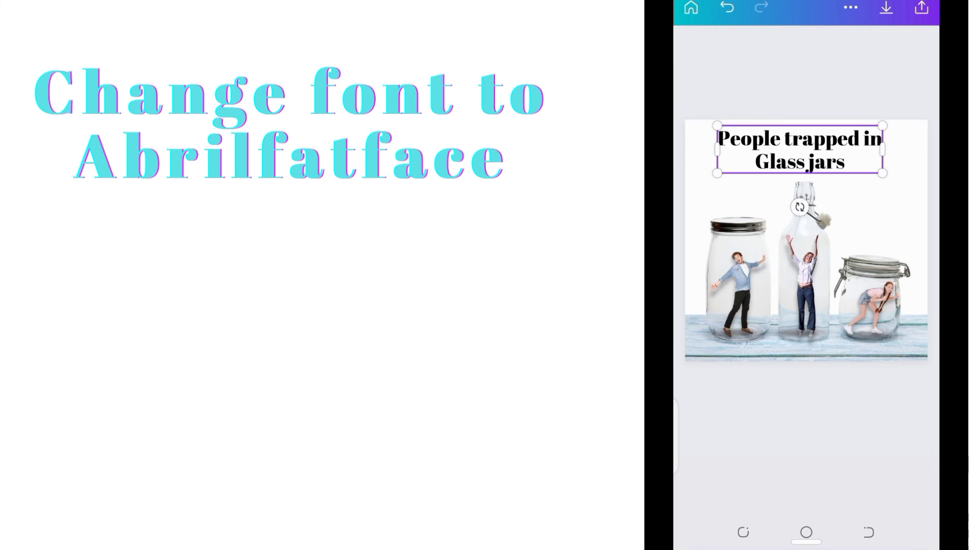
pyautogui.scroll(-3, 806, 454)
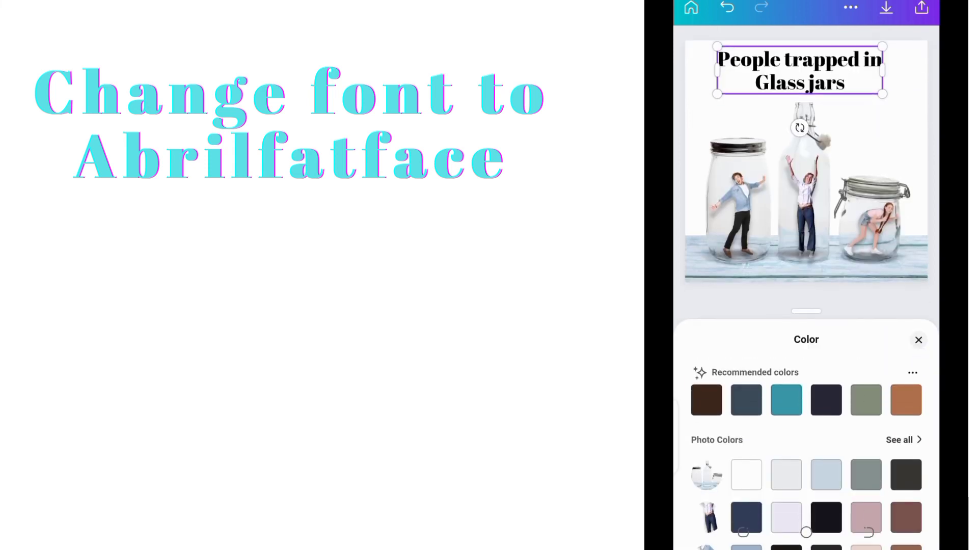
pyautogui.click(825, 475)
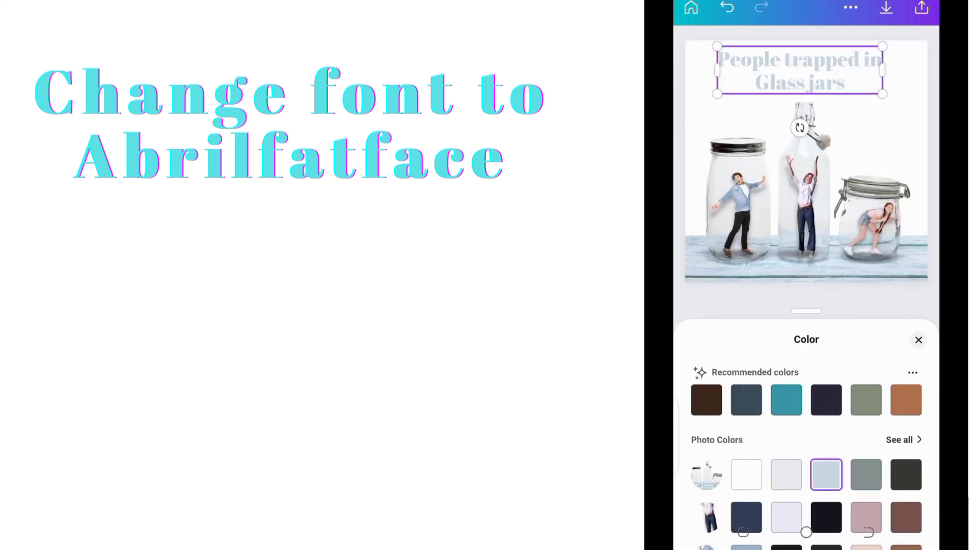
pyautogui.click(786, 400)
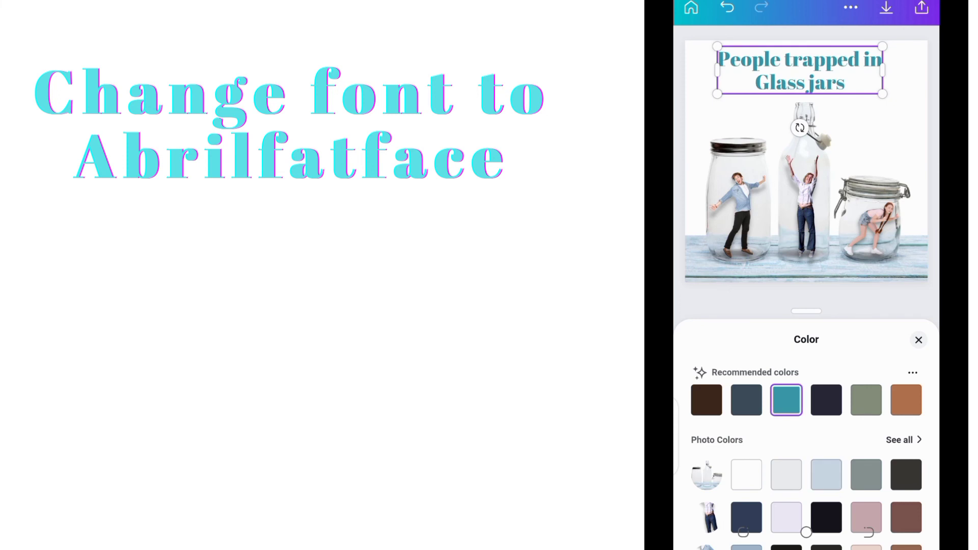
pyautogui.scroll(-1, 805, 453)
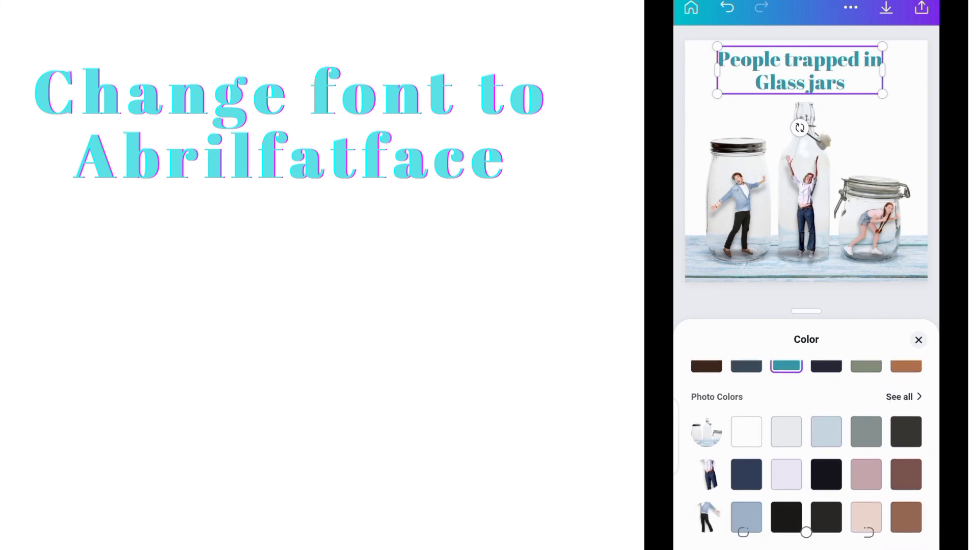
pyautogui.click(826, 474)
pyautogui.click(908, 476)
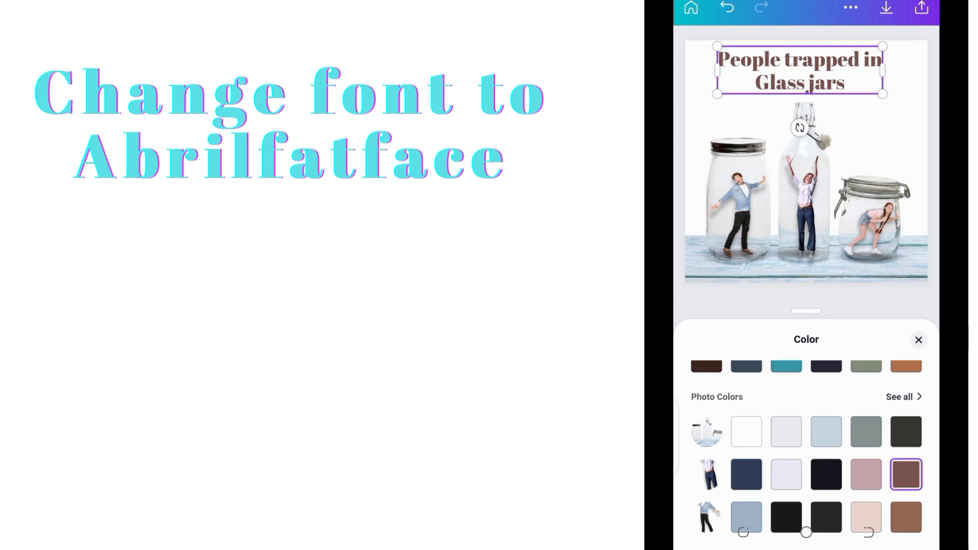
pyautogui.click(825, 474)
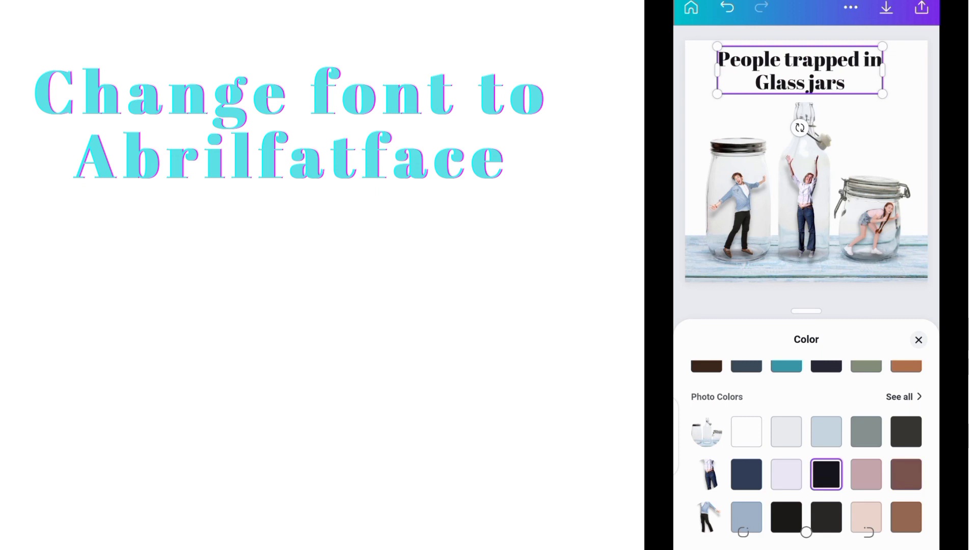
pyautogui.click(919, 340)
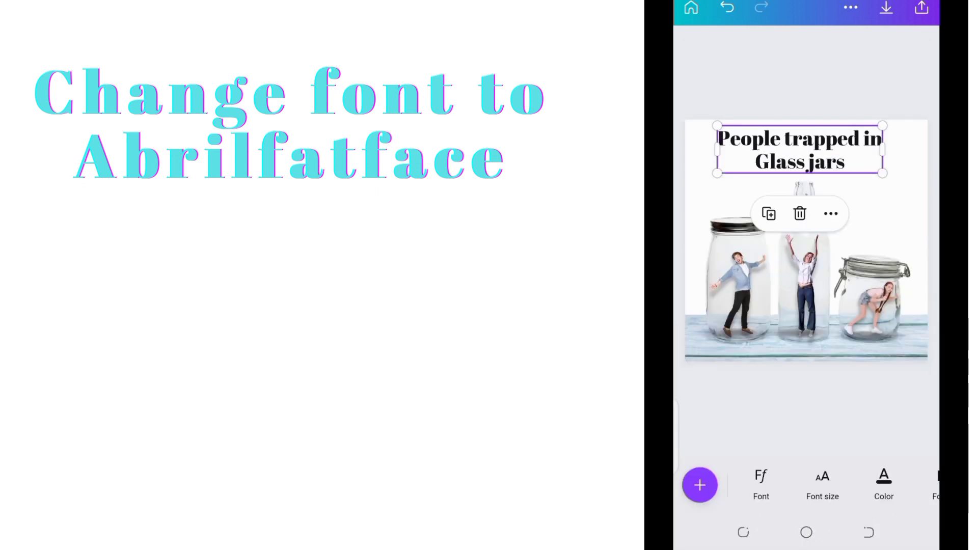
pyautogui.click(806, 407)
# Start downloading the glass-jars design from the Share menu to reach the Save as panel
pyautogui.click(922, 7)
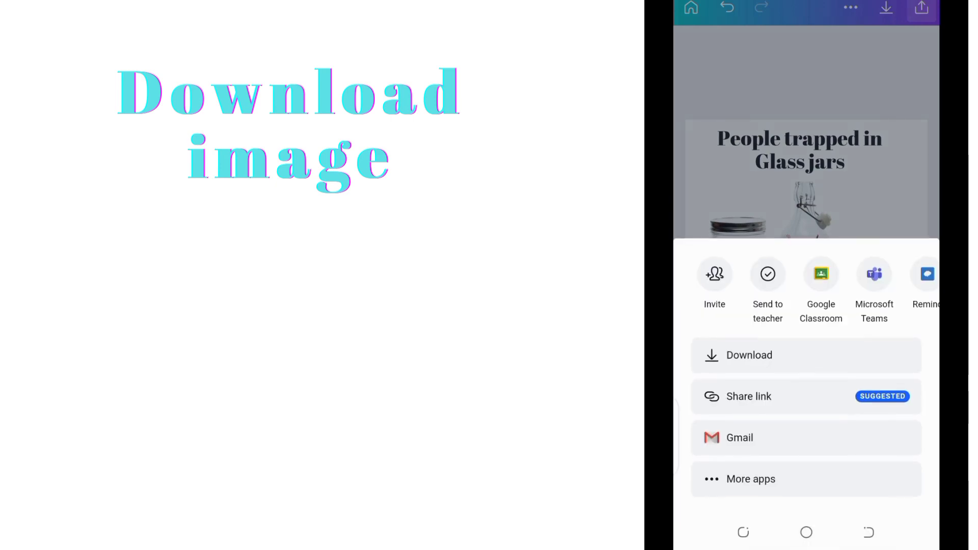
pyautogui.click(800, 361)
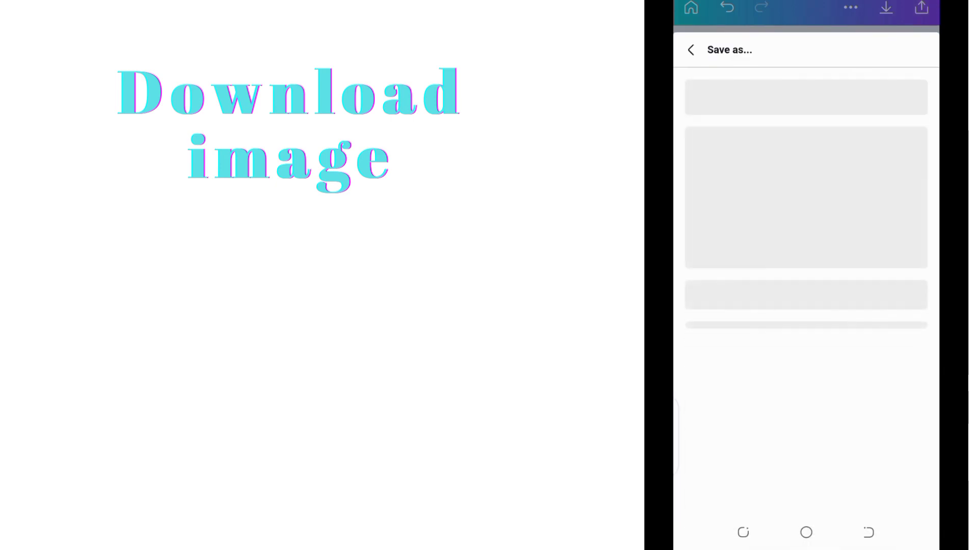